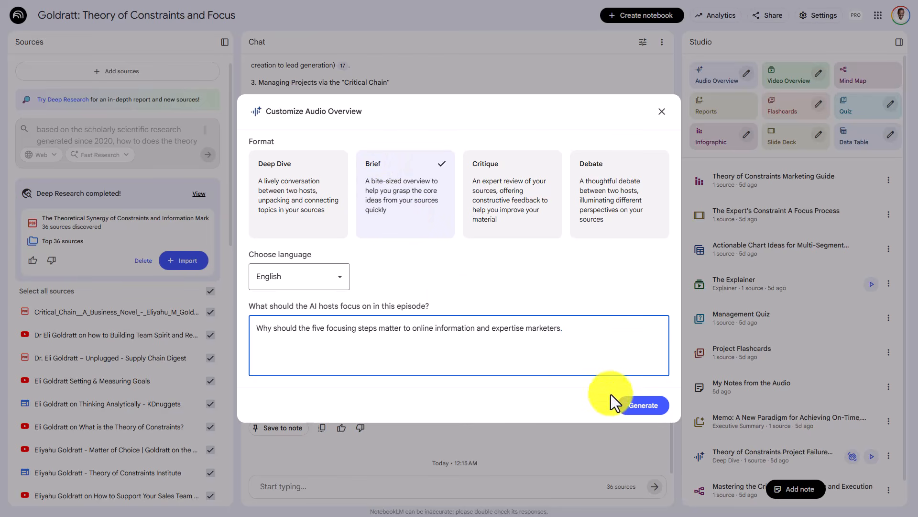
- Generate the English Brief audio overview on why the five focusing steps matter to online information and expertise marketers
left_click(632, 404)
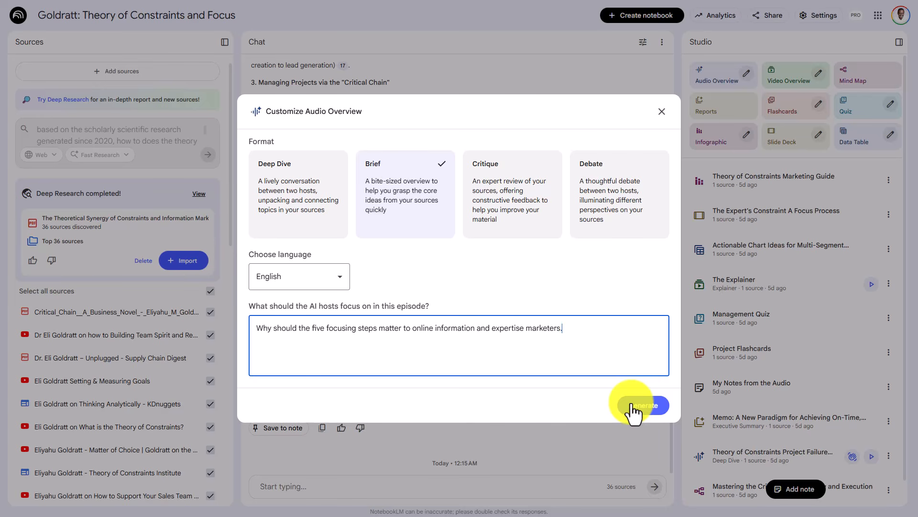
left_click(631, 405)
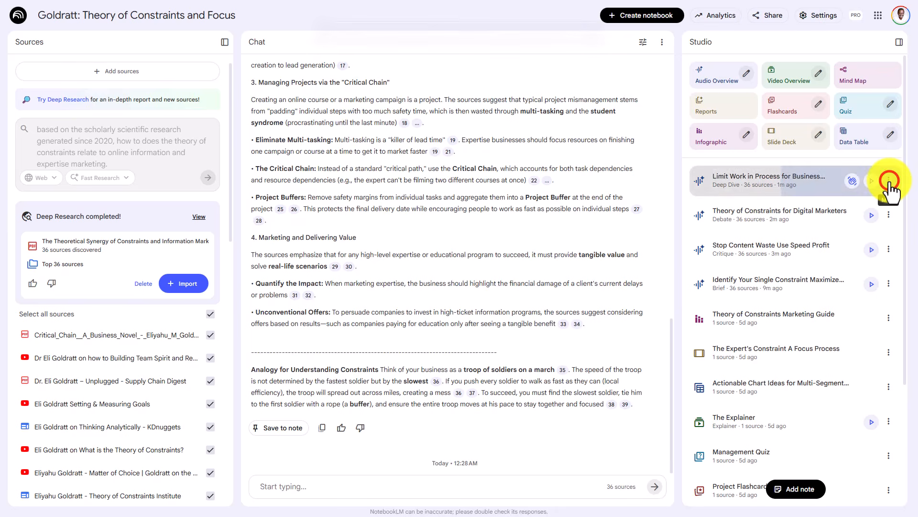
- Rename the newest Deep Dive audio overview as "0001 - DEEP DIVE"
left_click(888, 180)
left_click(844, 221)
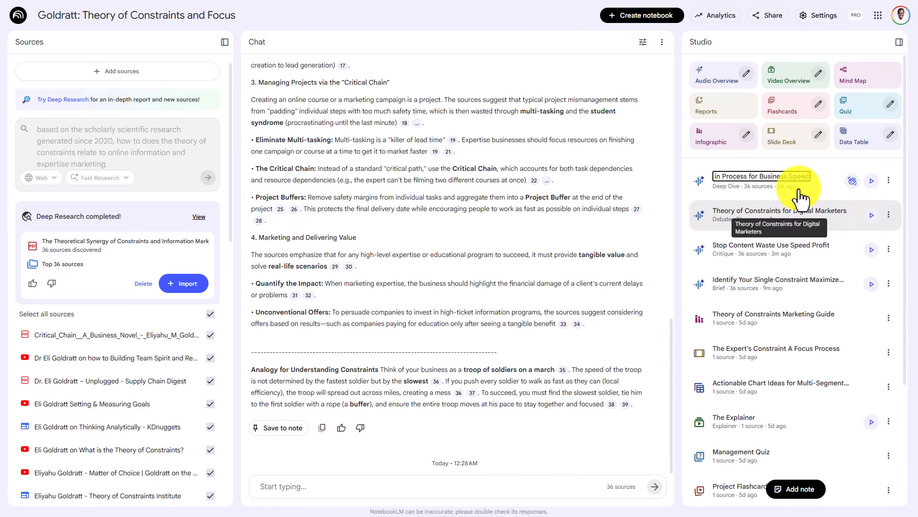
left_click(774, 176)
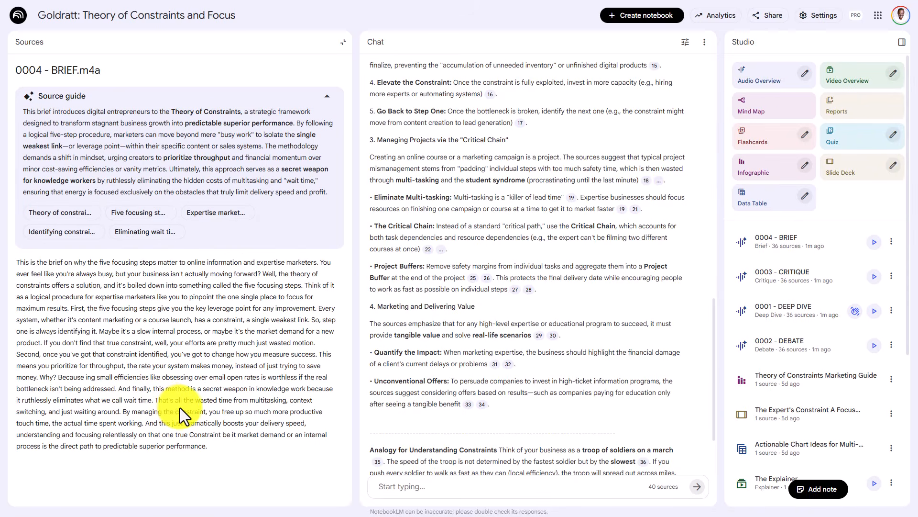
- Copy the full transcript text of the 0004 - BRIEF.m4a source
left_click(226, 444)
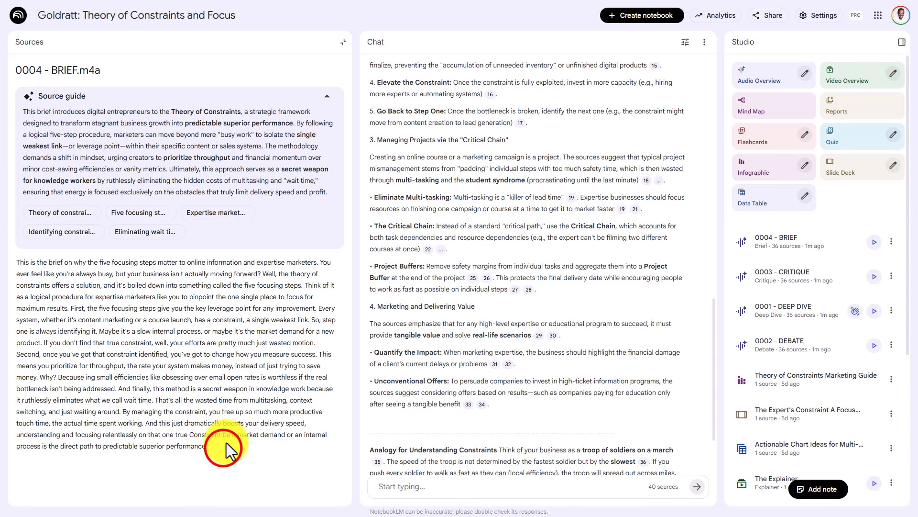
left_click_drag(224, 449, 13, 266)
key("ctrl+c")
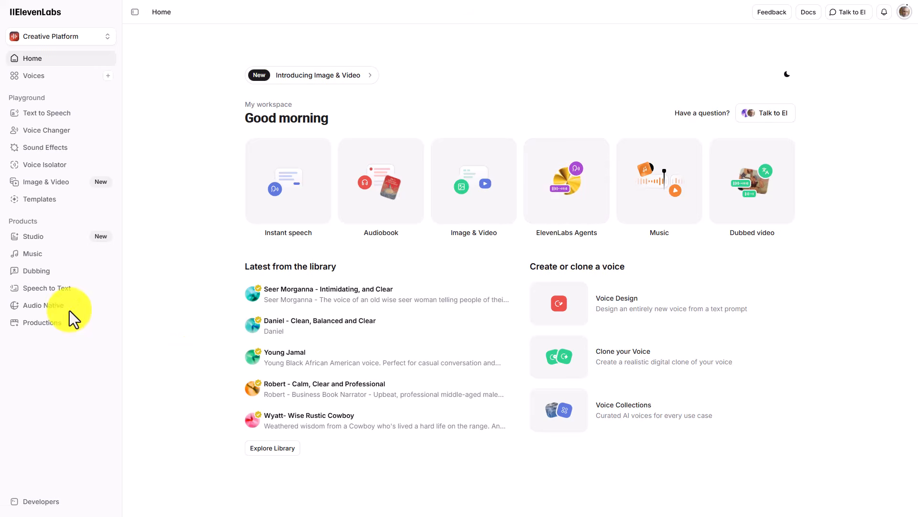
- Switch to ElevenLabs, create a blank audio project in Studio, and paste the brief's transcript into it
left_click(37, 237)
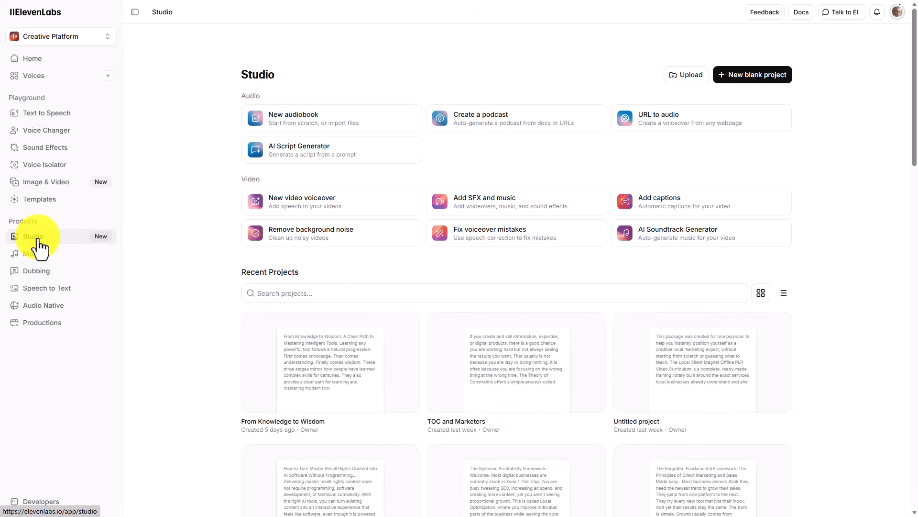
left_click(734, 75)
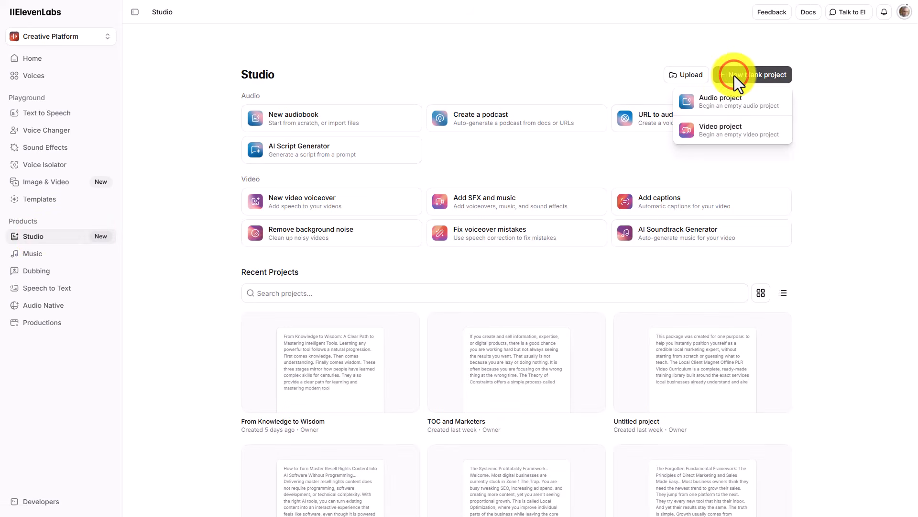
left_click(713, 101)
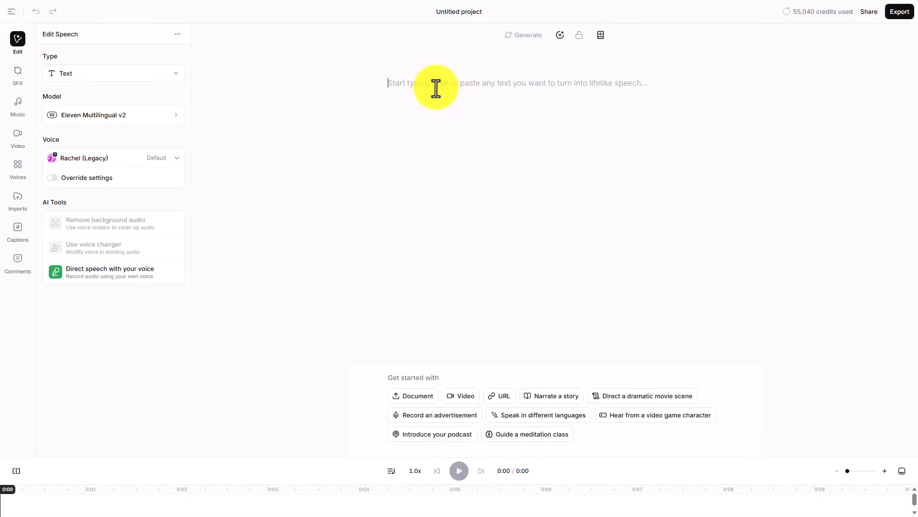
key("ctrl+v")
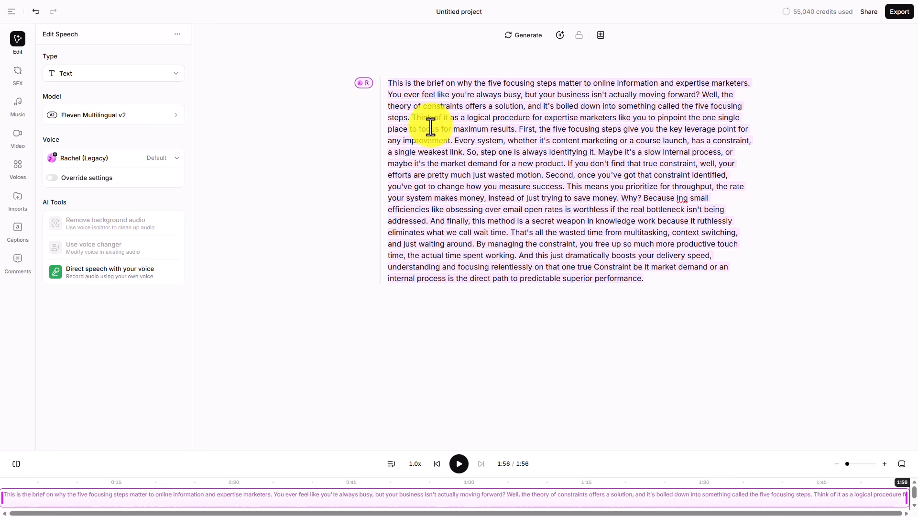
- Split the script into paragraphs before "Think of it as a logical procedure" and before "So, step one"
left_click(414, 117)
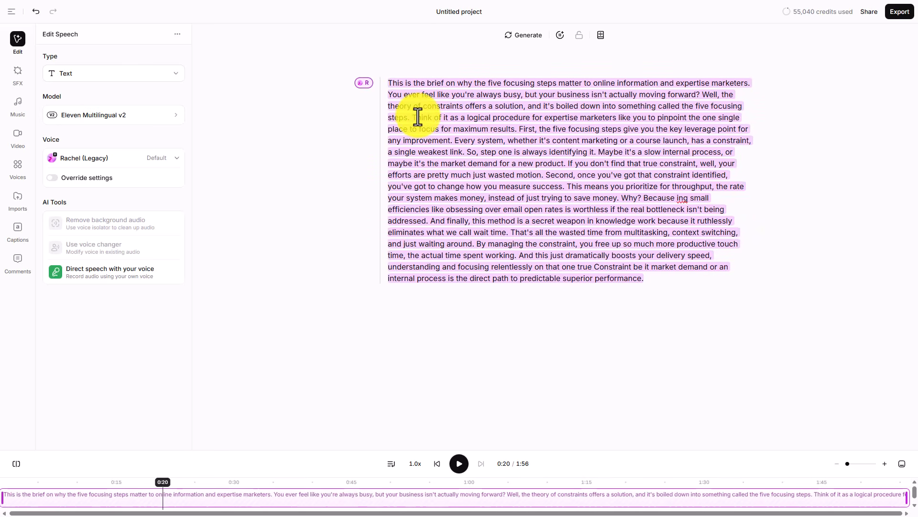
key("Return")
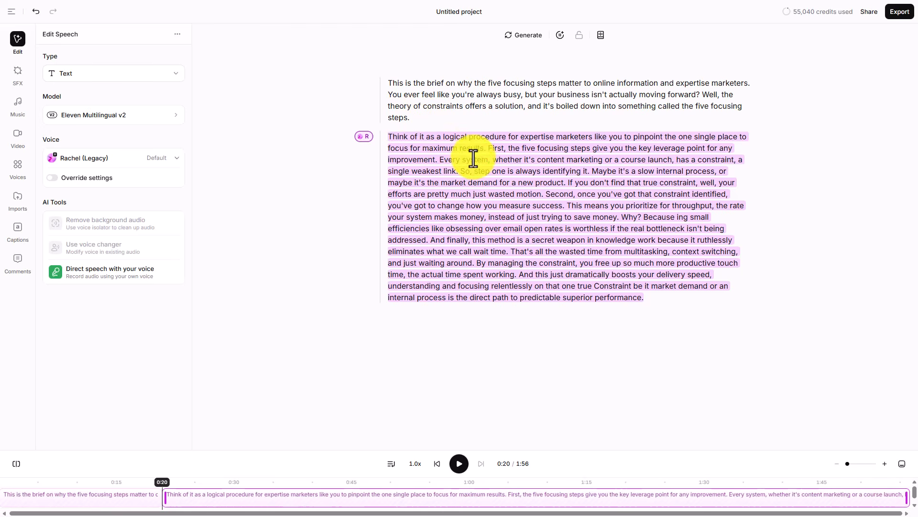
left_click(465, 171)
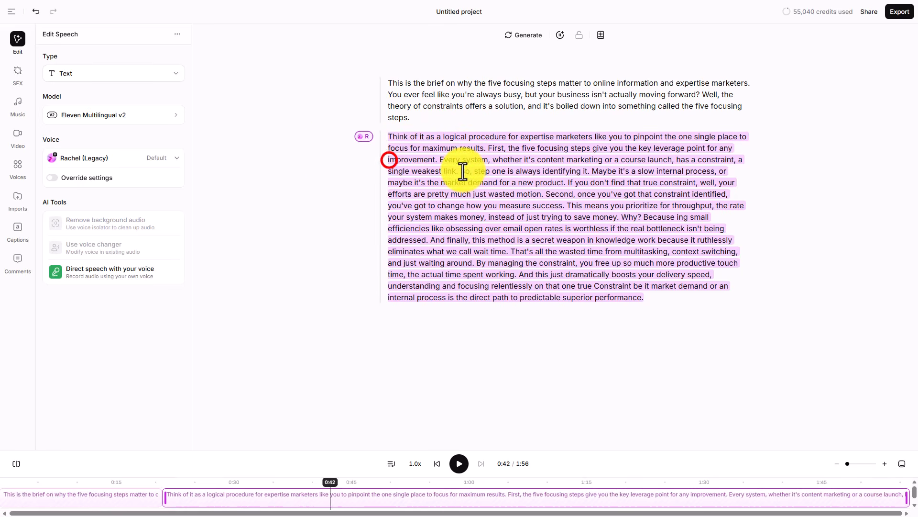
- View the options for creating or cloning a new voice
left_click(42, 77)
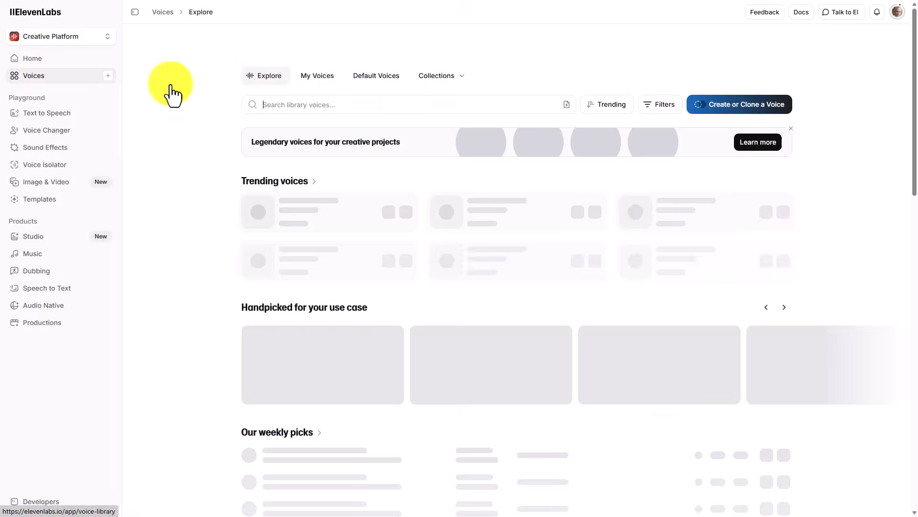
left_click(708, 103)
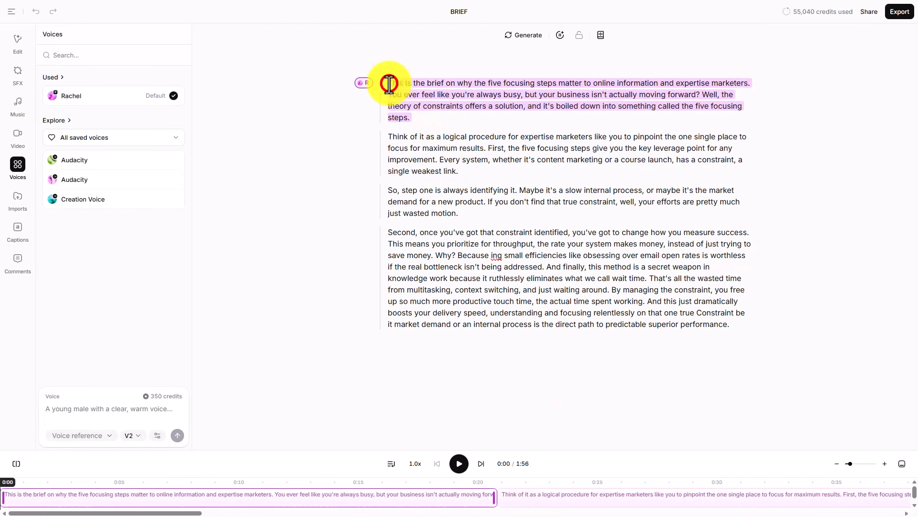
- Replace the entire BRIEF project script with the corrected five-paragraph version containing "building small efficiencies"
left_click(390, 87)
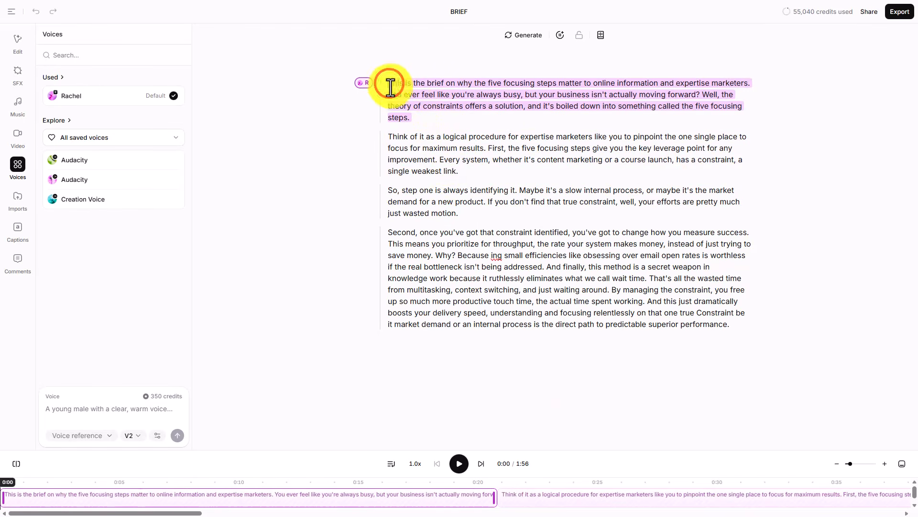
left_click_drag(391, 87, 736, 322)
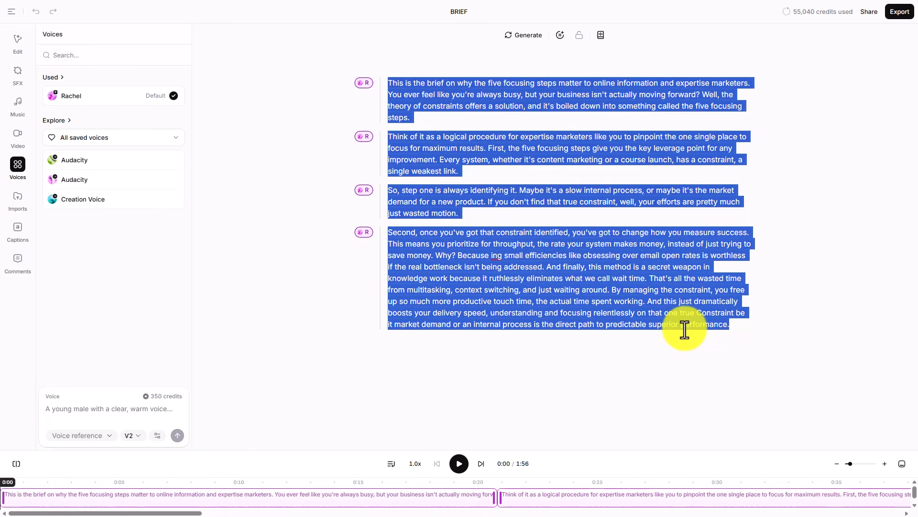
type("This is the brief on why the five focusing steps matter to online information and expertise marketers. You ever feel like you're always busy, but your business isn't actually moving forward? Well, the theory of constraints offers a solution, and it's boiled down into something called the five focusing steps. Think of it as a logical procedure for expertise marketers like you to pinpoint the one single place to focus for maximum results. First, the five focusing steps give you the key leverage point for any improvement. Every system, whether it's content marketing or a course launch, has a constraint, a single weakest link. So, step one is always identifying it. Maybe it's a slow internal process, or maybe it's the market demand for a new product. If you don't find that true constraint, well, your efforts are pretty much just wasted motion. Second, once you've got that constraint identified, you've got to change how you measure success. This means you prioritize for throughput, the rate your system makes money, instead of just trying to save money. Why? Because building small efficiencies like obsessing over email open rates is worthless if the real bottleneck isn't being addressed. And finally, this method is a secret weapon in knowledge work because it ruthlessly eliminates what we call wait time. That's all the wasted time from multitasking, context switching, and just waiting around. By managing the constraint, you free up so much more productive touch time, the actual time spent working. And this just dramatically boosts your delivery speed, understanding and focusing relentlessly on that one true Constraint be it market demand or an internal process is the direct path to predictable superior performance.")
- Assign the Creation Voice instant clone to the whole script and generate its speech
left_click_drag(388, 83, 564, 352)
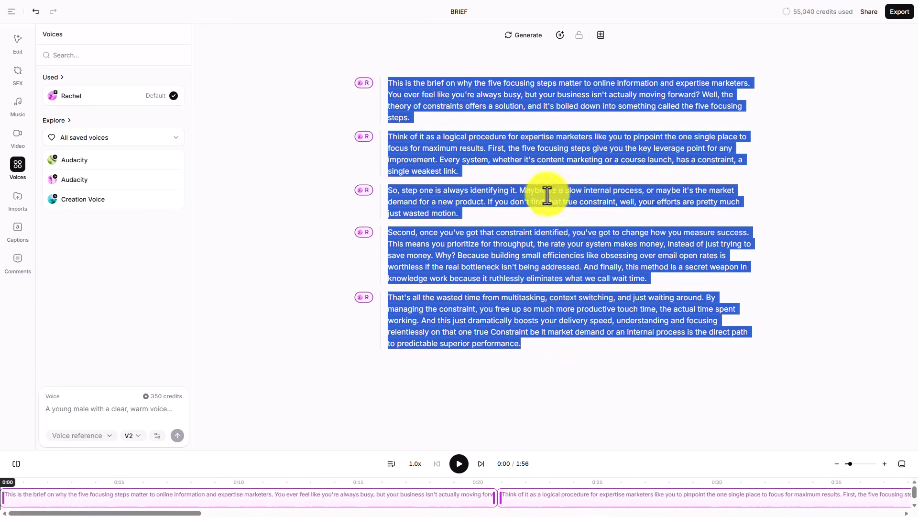
left_click(528, 36)
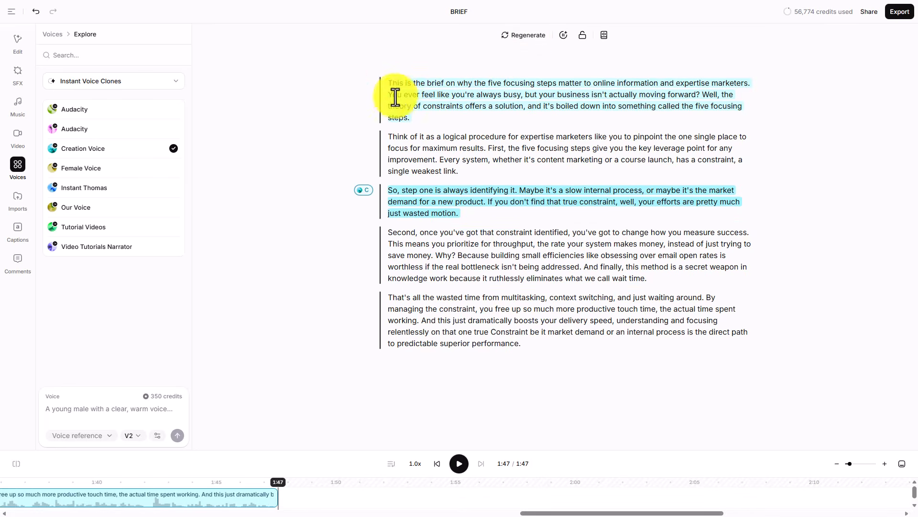
- Assign the last listed professional voice clone to all five paragraphs and generate the speech
left_click(389, 80)
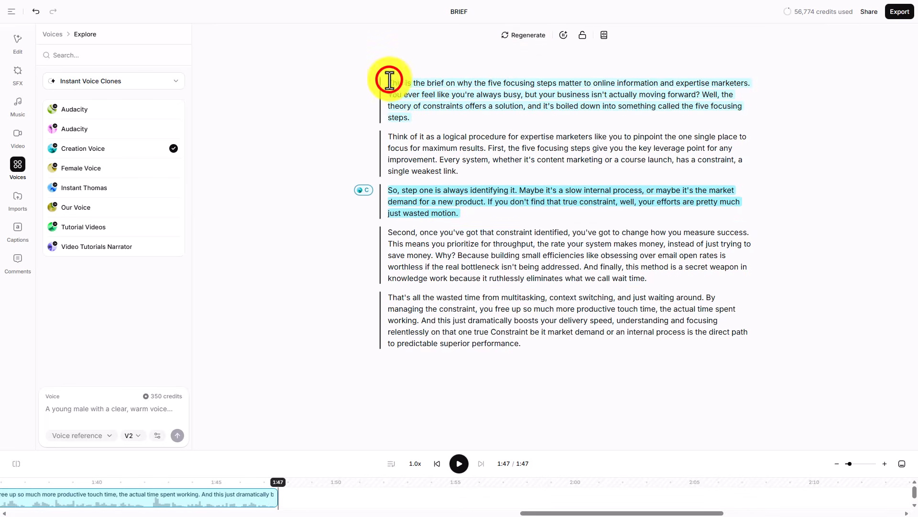
left_click_drag(389, 80, 419, 137)
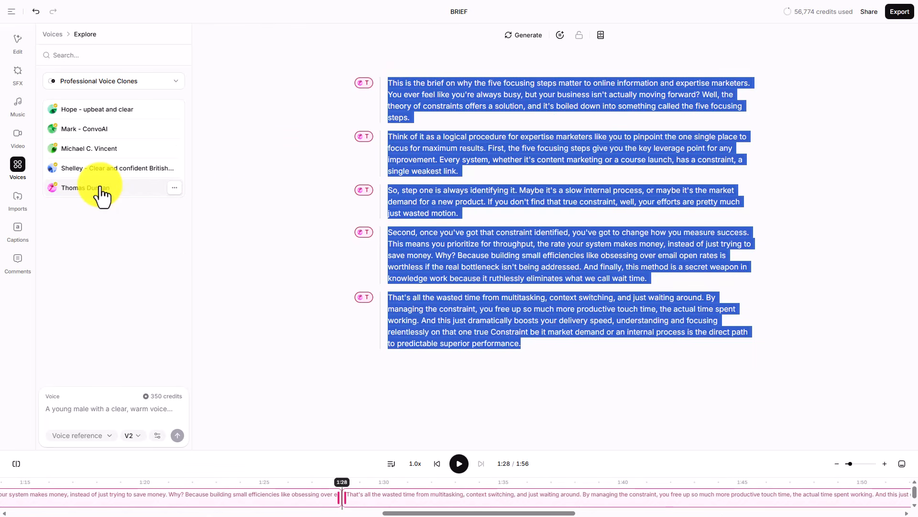
left_click(101, 192)
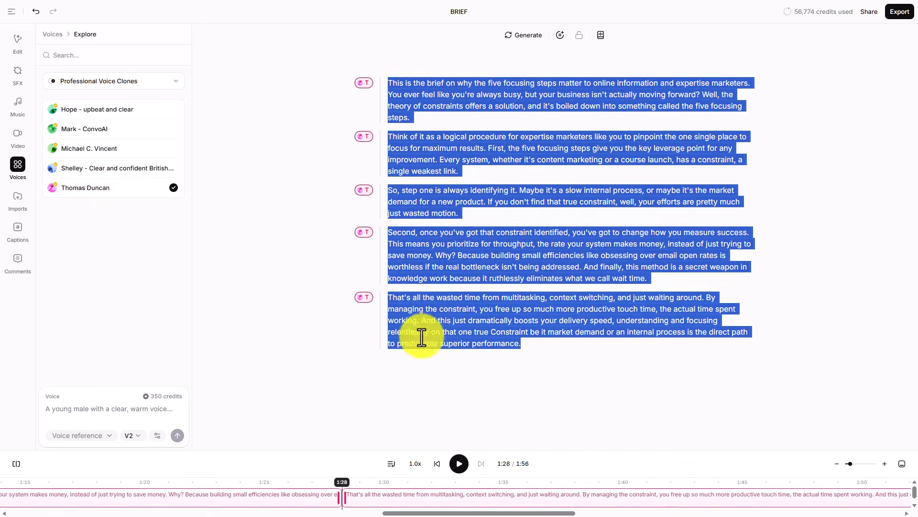
left_click(480, 510)
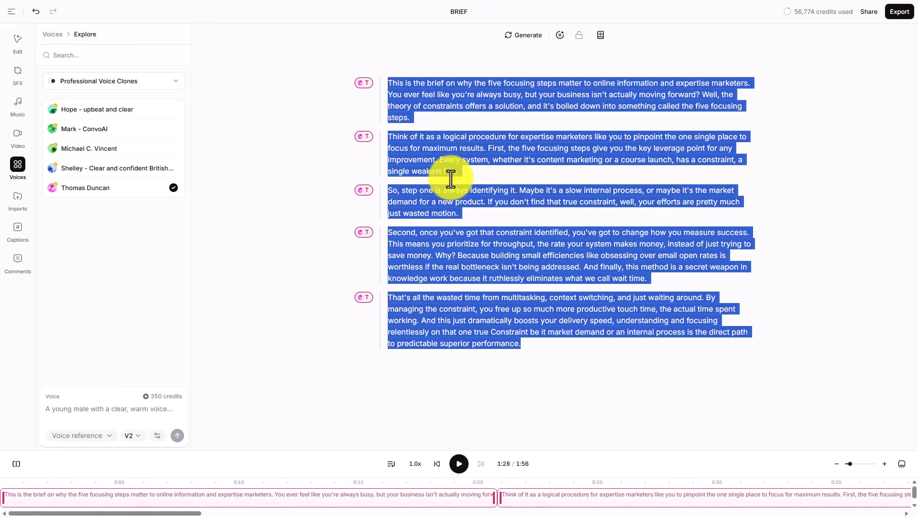
left_click(526, 35)
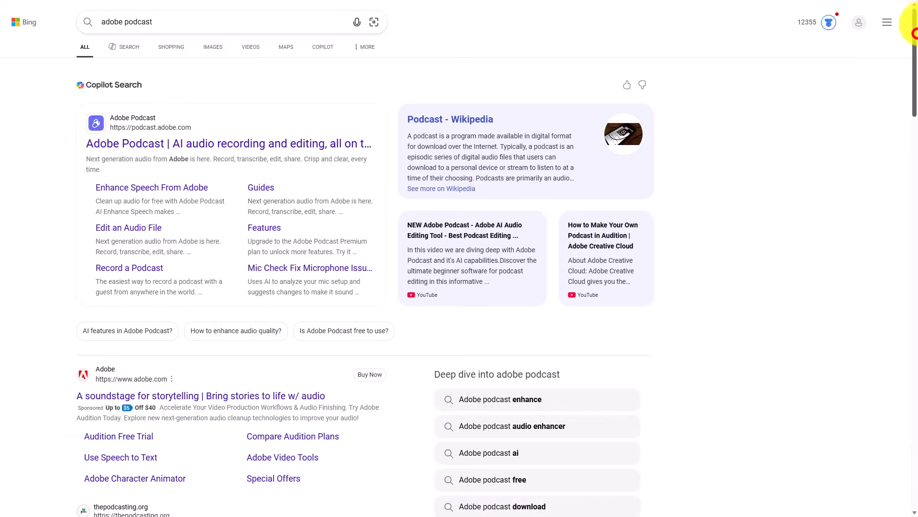
- Open Adobe Podcast from the Bing results and upload ElevenLabs_BRIEF.mp3 to Enhance Speech
scroll(912, 47, "down", 1)
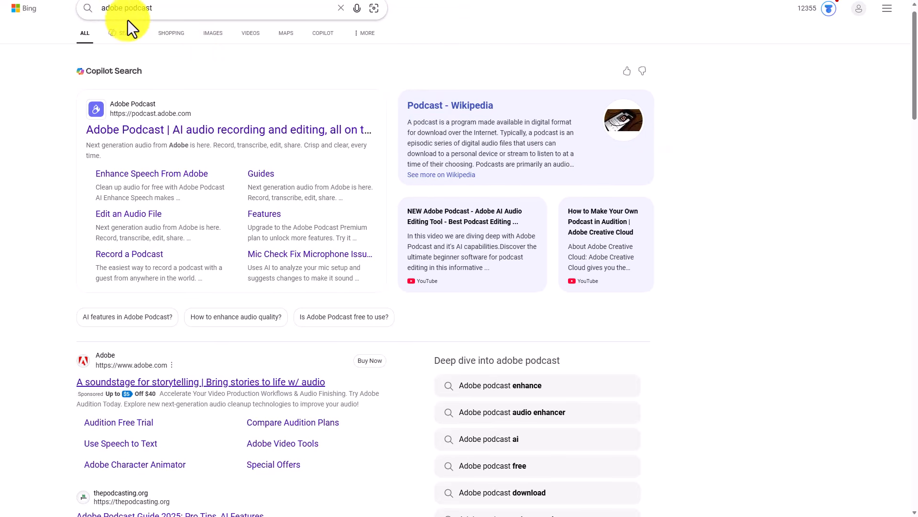
left_click(251, 136)
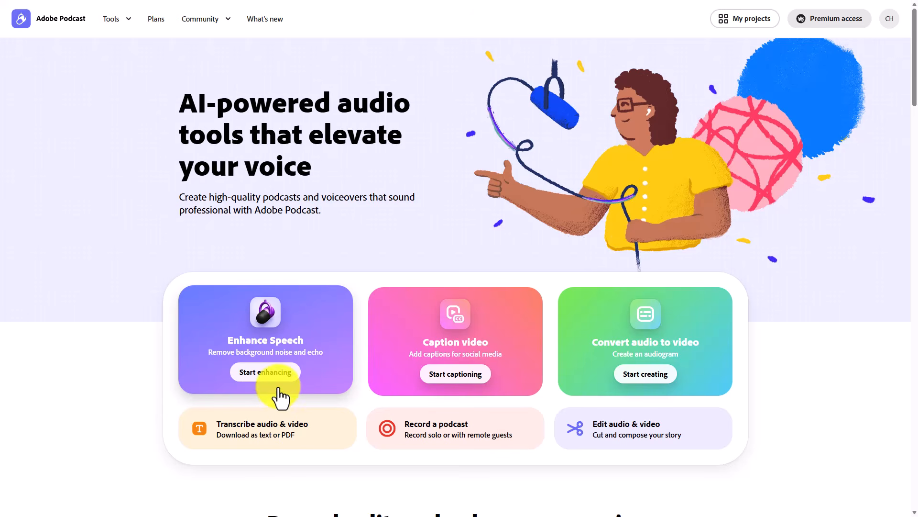
left_click(273, 373)
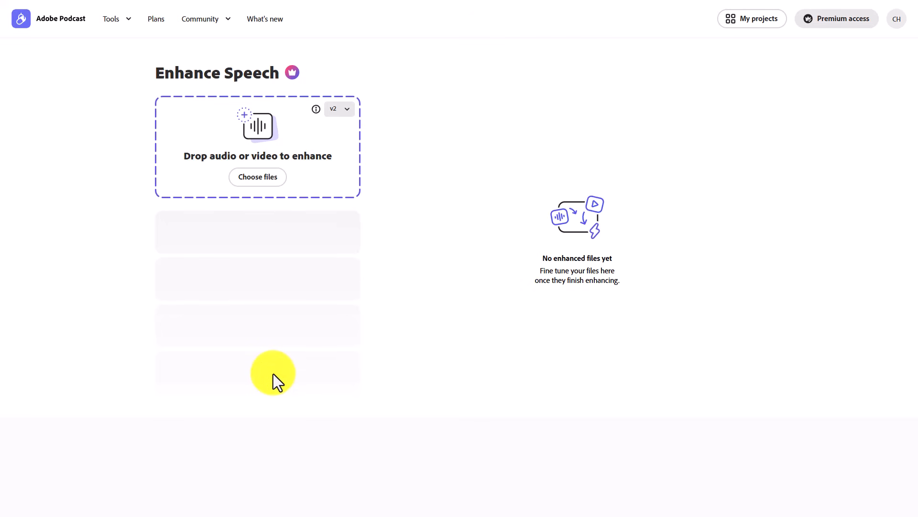
left_click(258, 176)
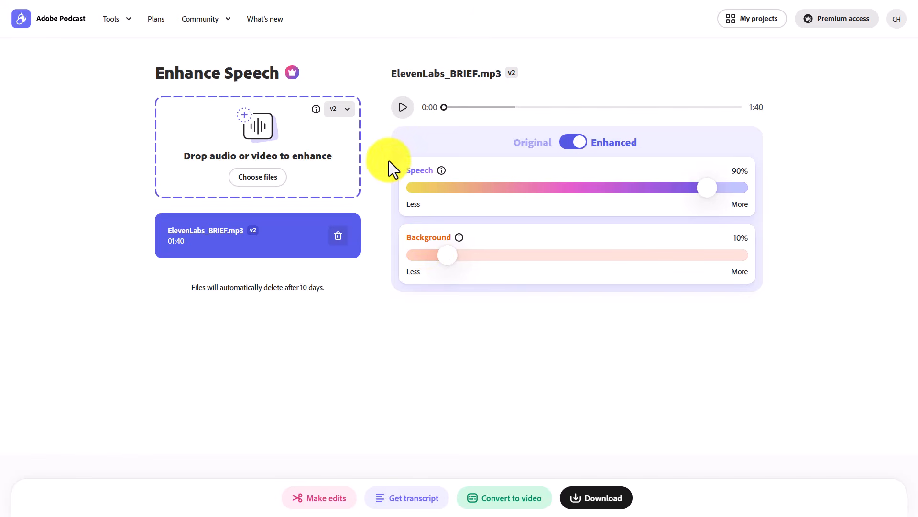
- Play a portion of the enhanced ElevenLabs_BRIEF.mp3 audio, then pause it
left_click(403, 108)
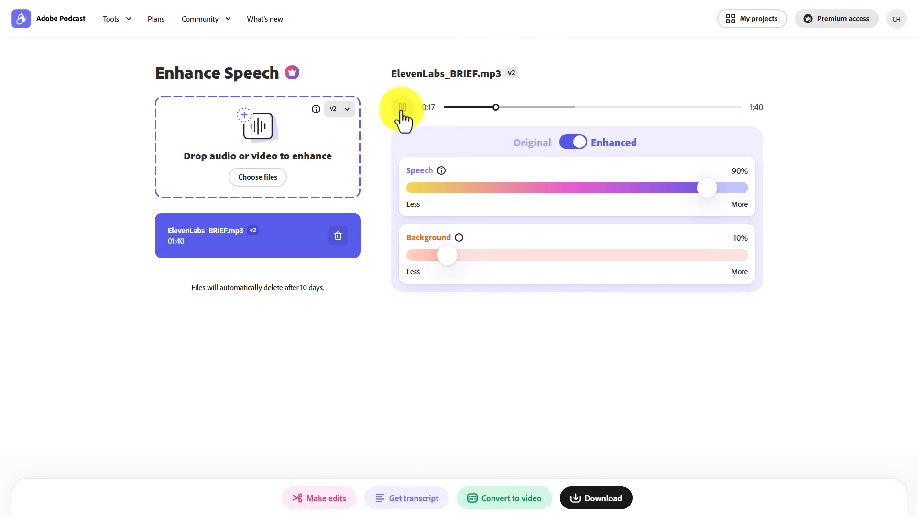
left_click(402, 108)
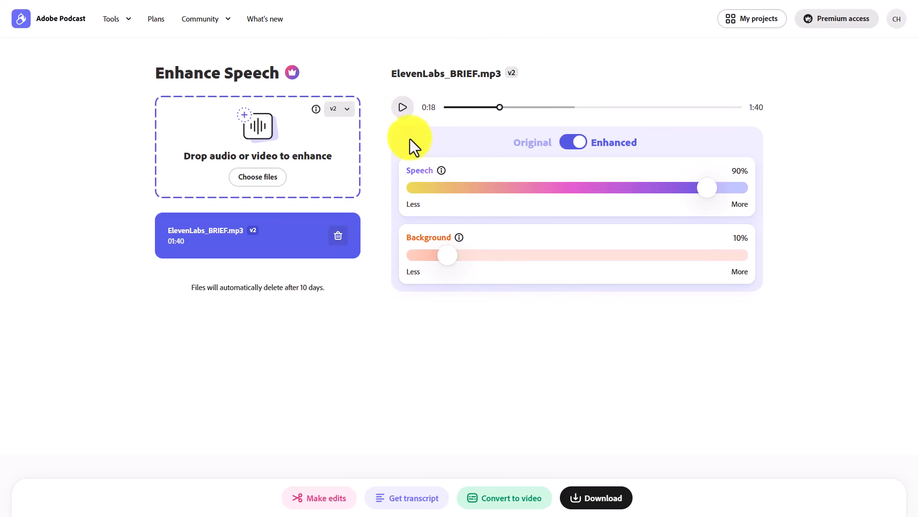